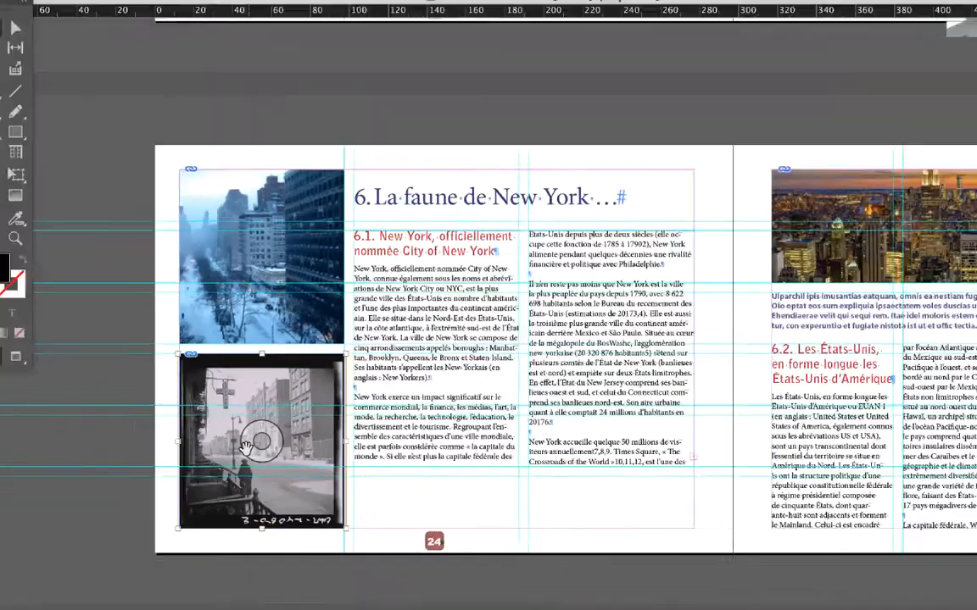
Display the document's colour swatches beside the black-and-white street photo on page 24
scroll(246, 450, "up", 2)
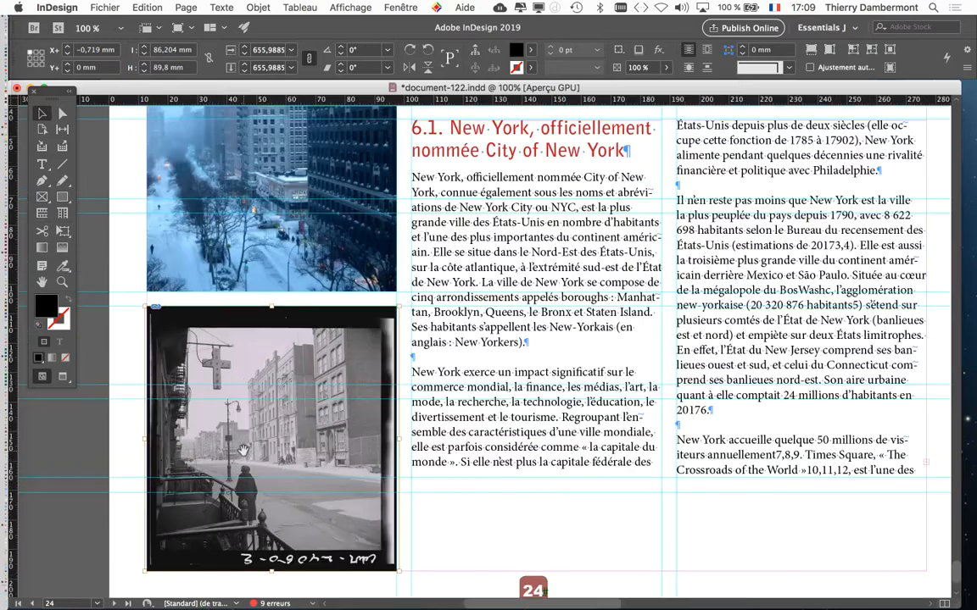
left_click_drag(233, 335, 224, 227)
left_click(397, 7)
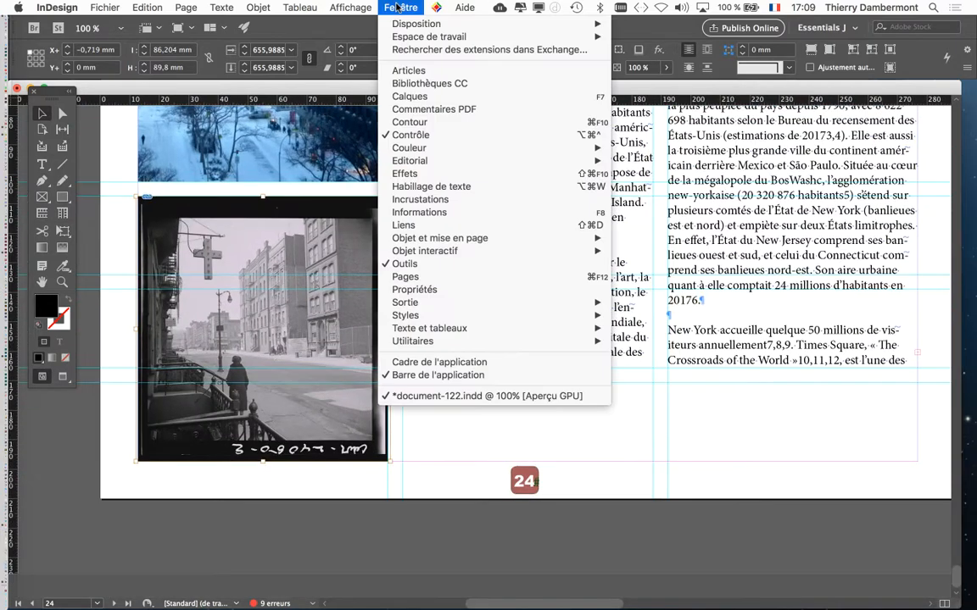
mouse_move(442, 147)
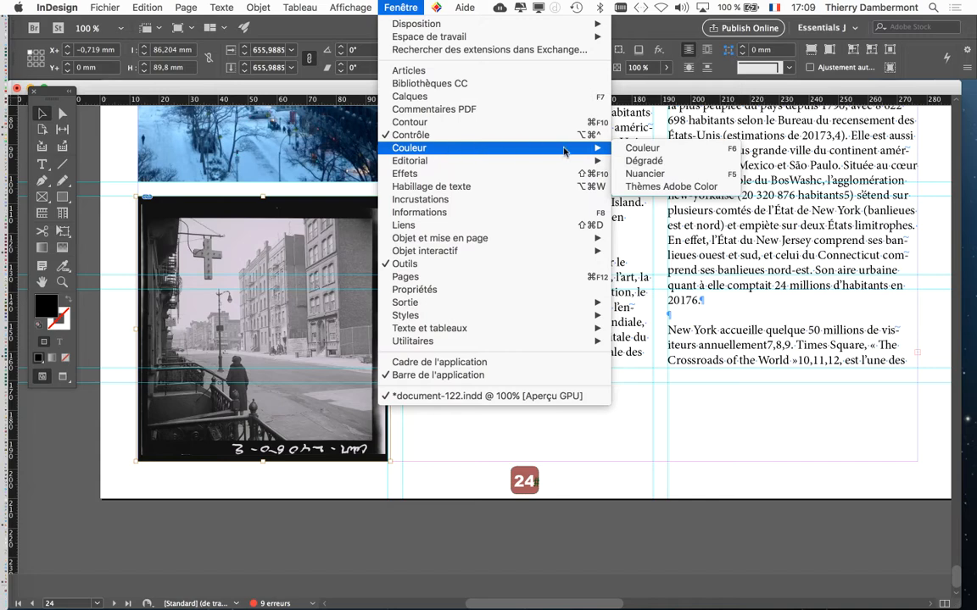
left_click(644, 173)
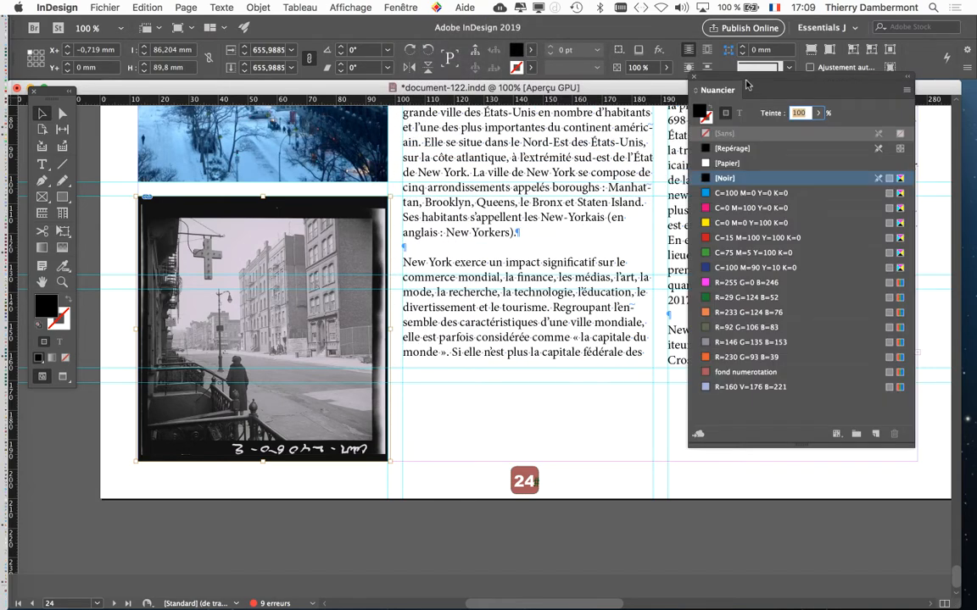
left_click_drag(746, 85, 481, 125)
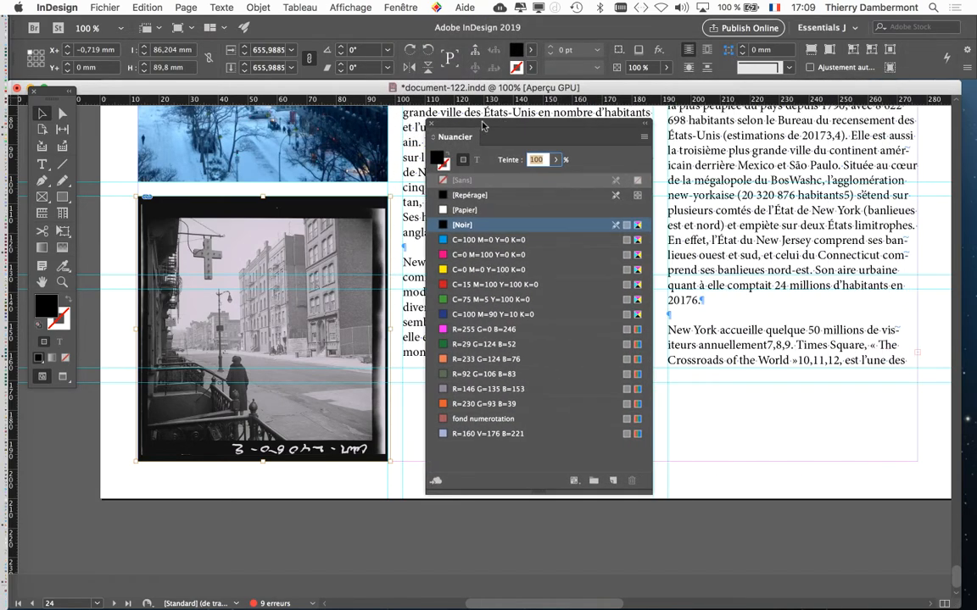
Start a new CMYK process colour swatch with automatic naming by colour value turned off
left_click_drag(632, 124, 644, 134)
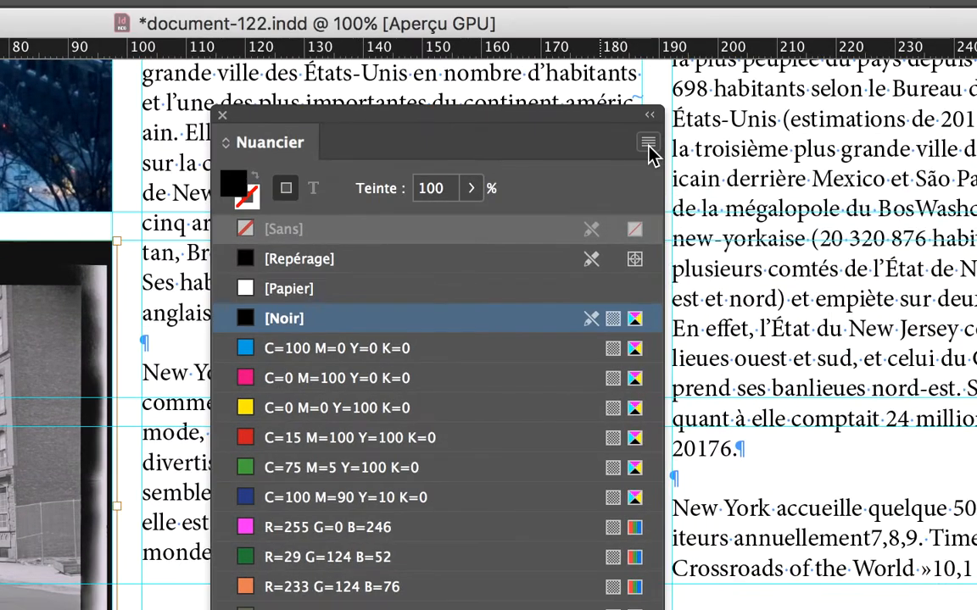
left_click(679, 153)
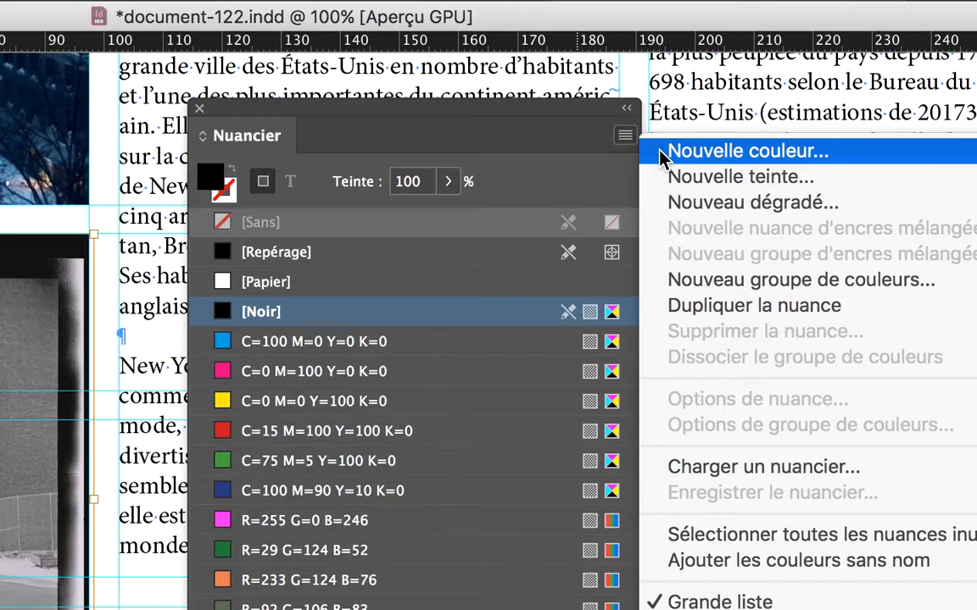
left_click(662, 152)
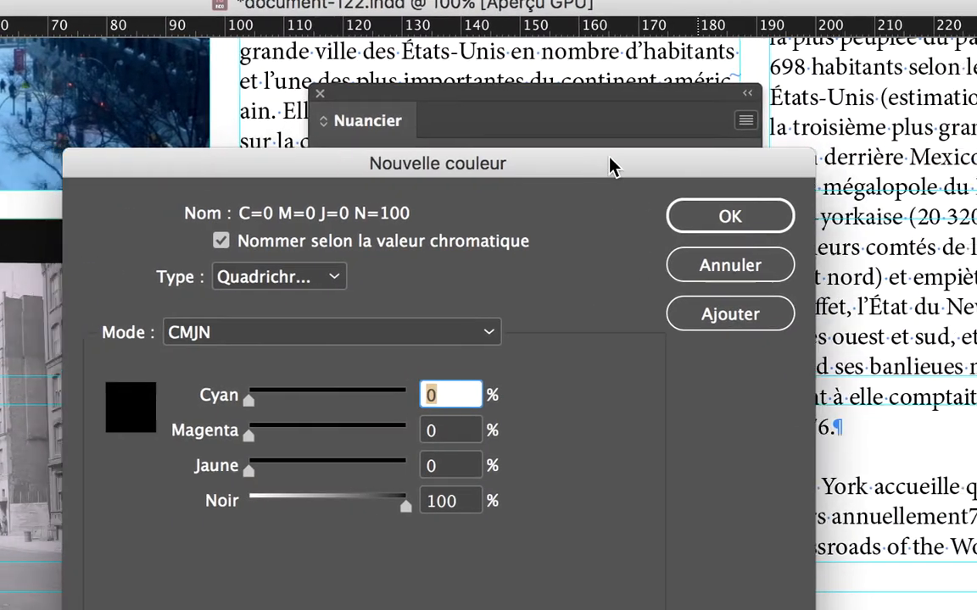
left_click_drag(610, 165, 949, 148)
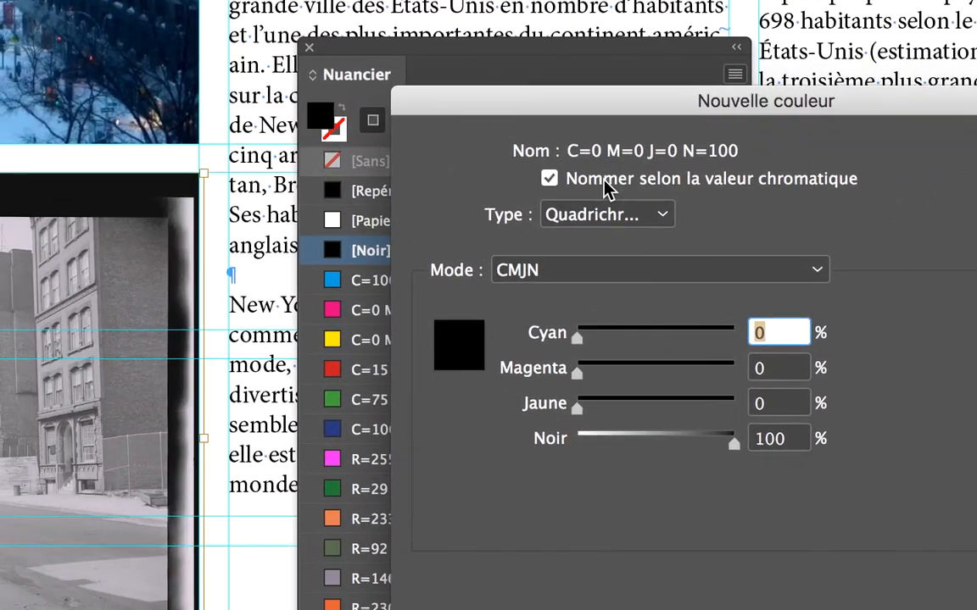
left_click(604, 188)
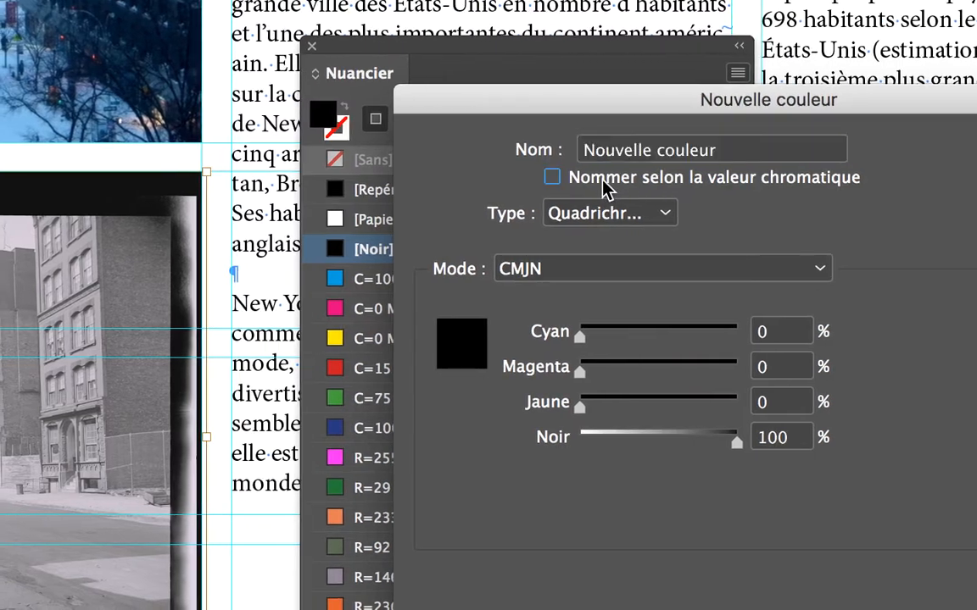
left_click(593, 188)
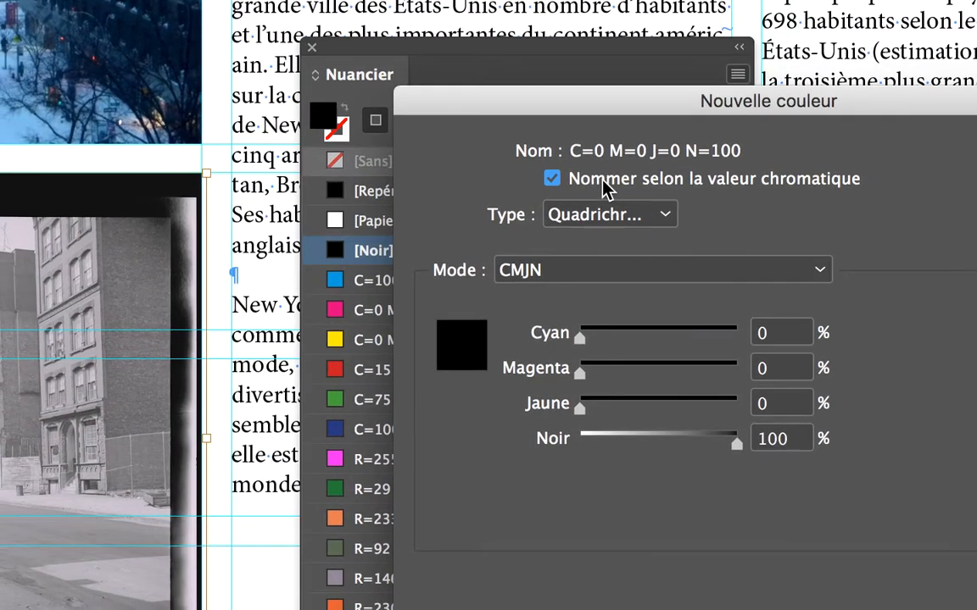
left_click(599, 181)
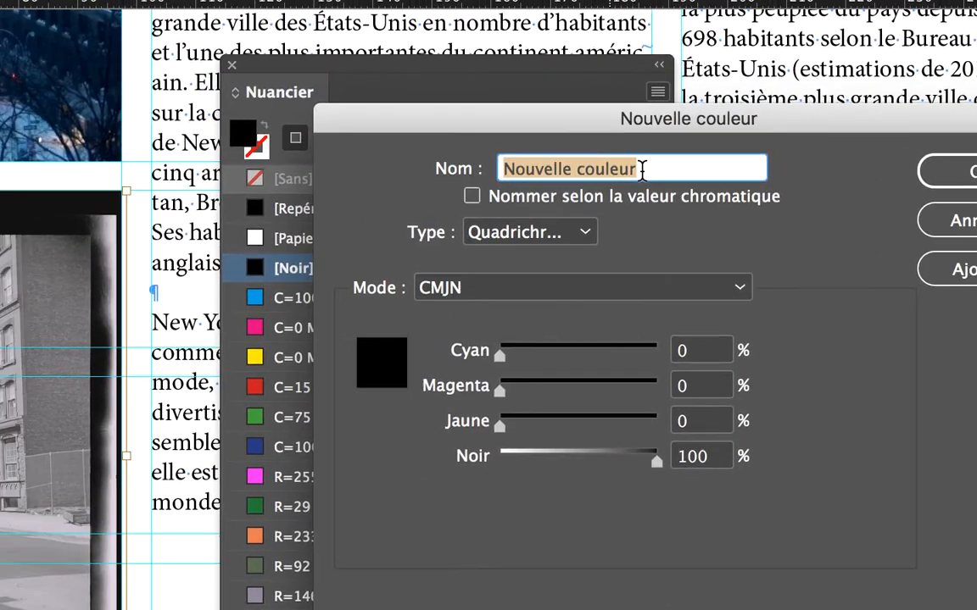
Name the new colour "colorisation image dame dans rue vide"
type("colo")
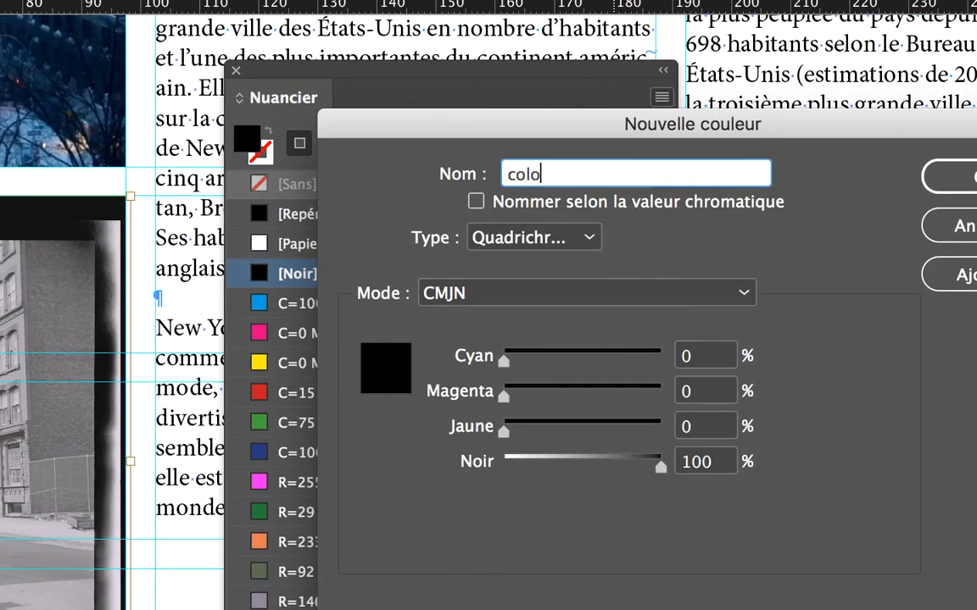
type("risation iamge")
key("BackSpace")
key("BackSpace")
key("BackSpace")
key("BackSpace")
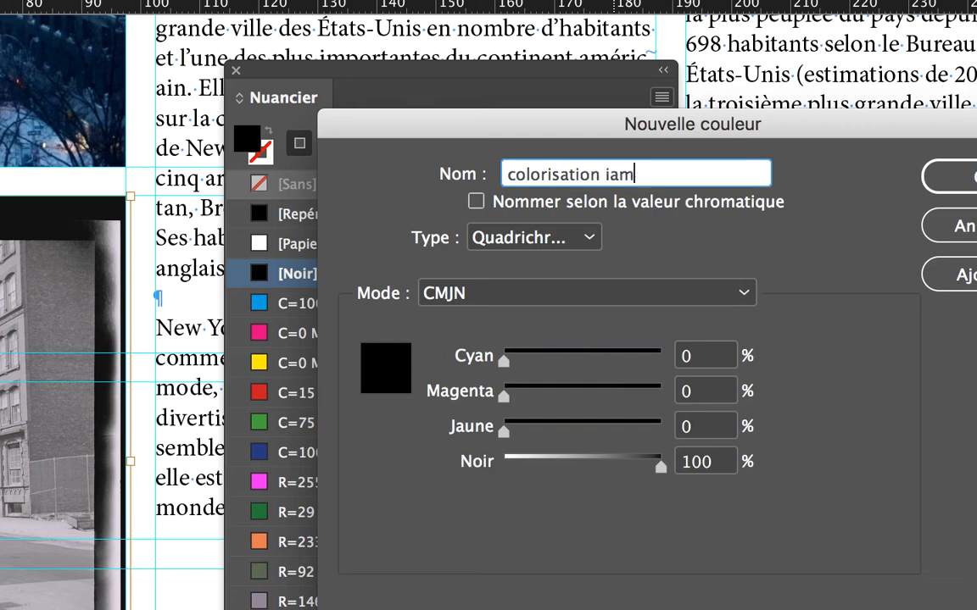
type("mage")
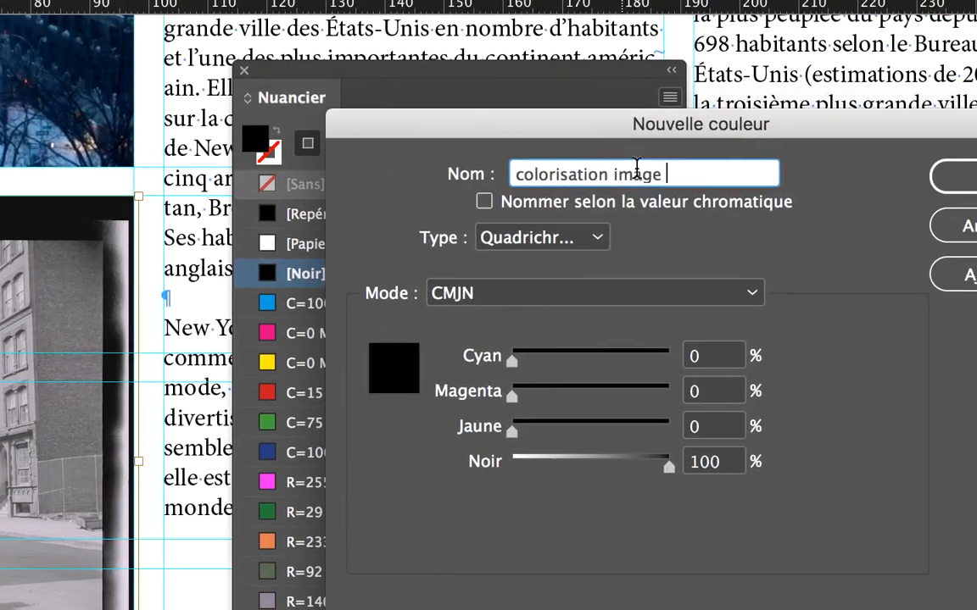
type(" dame ")
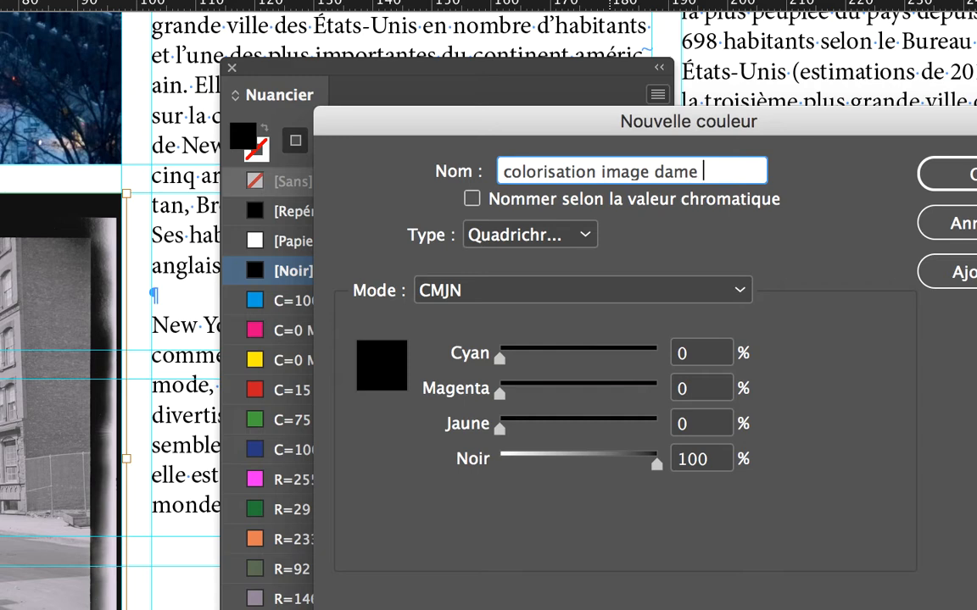
type("dans rue vide")
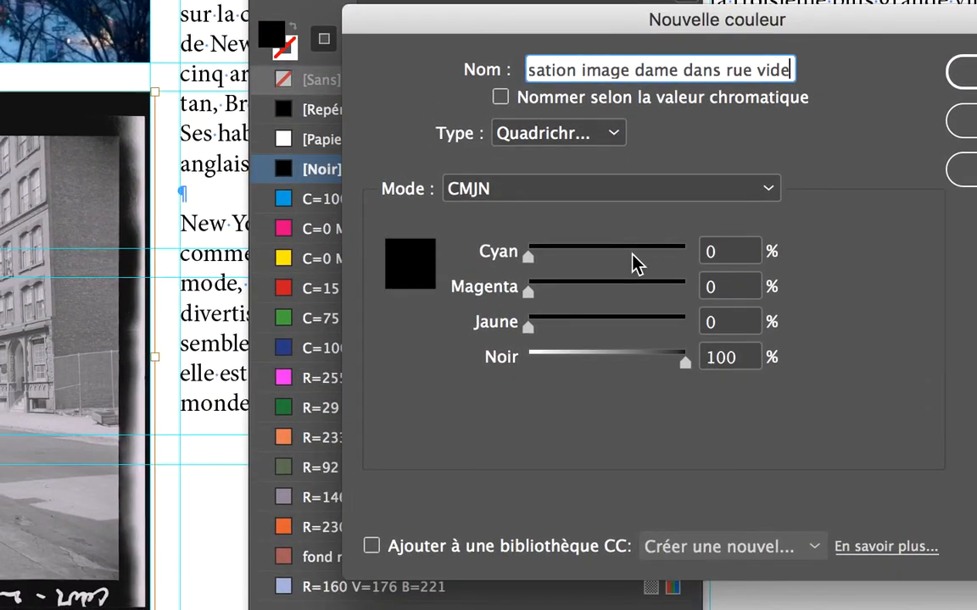
Set the new colour to cyan 39%, magenta 90%, yellow 49% and black 48%, and create the swatch on the selected photo
left_click(614, 364)
left_click(571, 400)
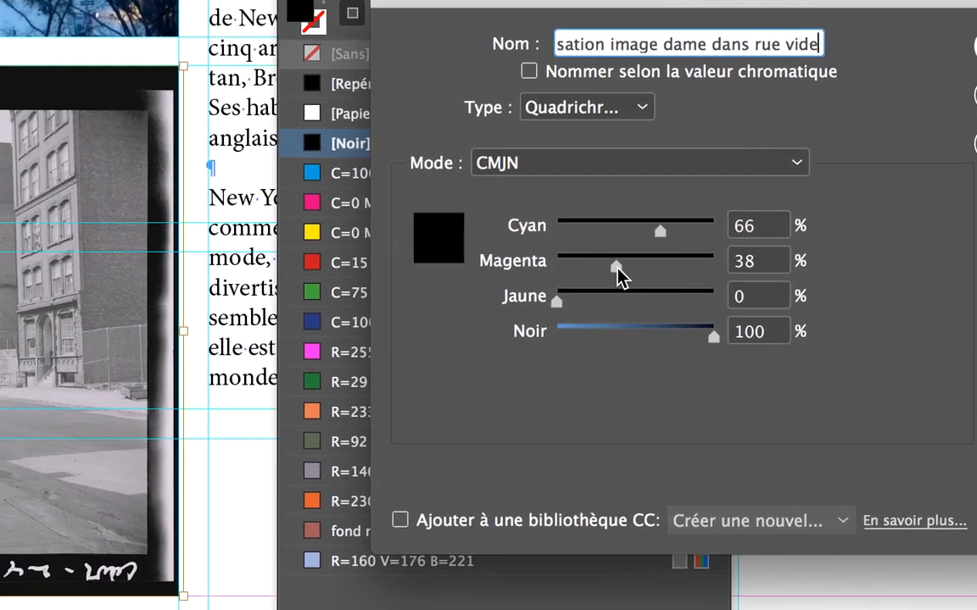
left_click(633, 297)
left_click(632, 332)
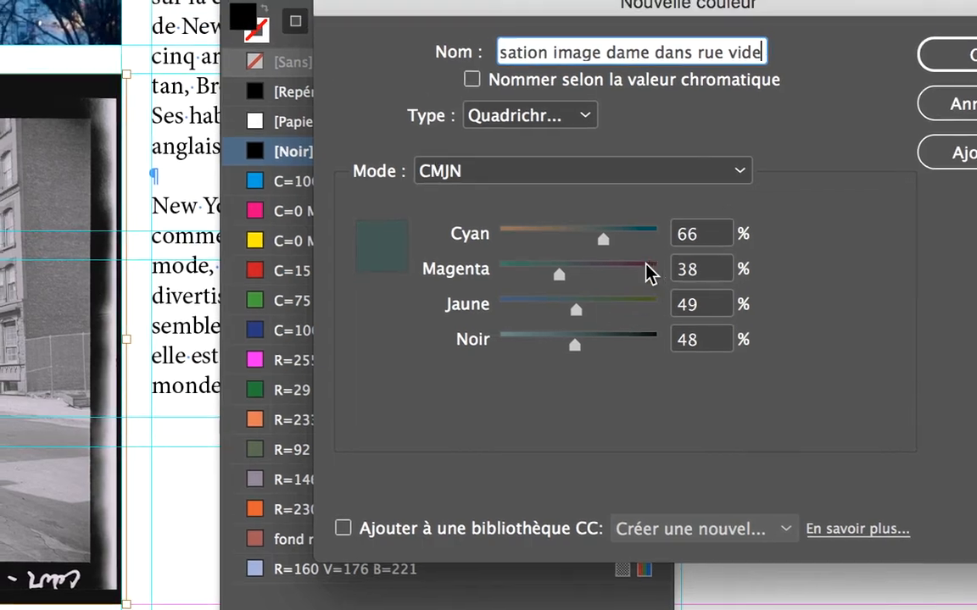
left_click(649, 270)
left_click(565, 236)
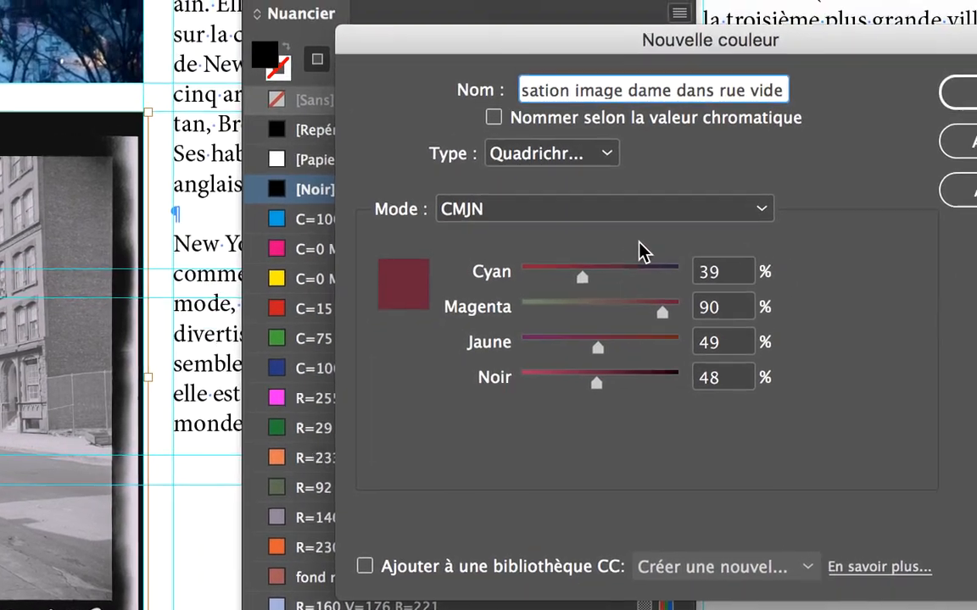
left_click(960, 92)
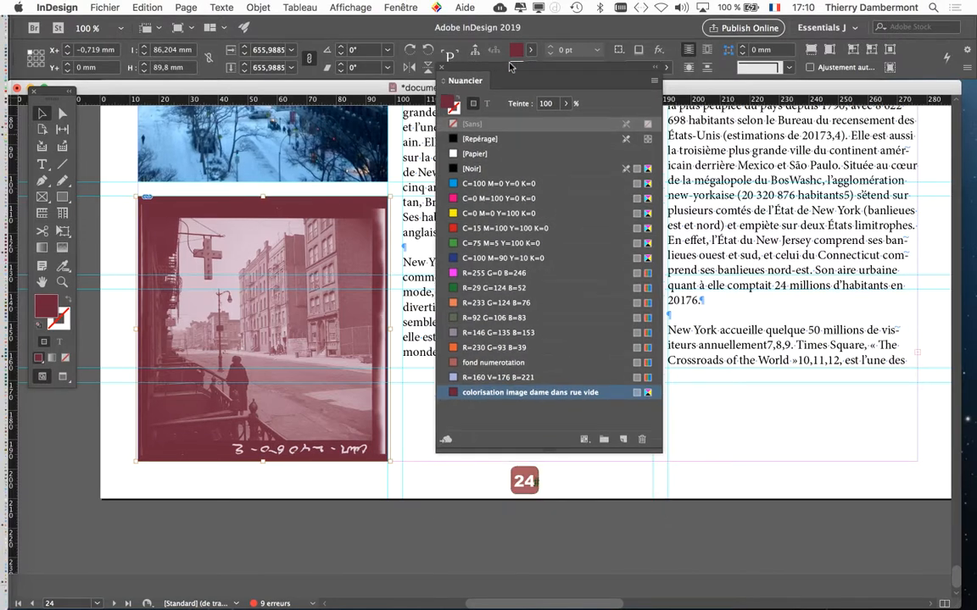
Show the spread in Preview mode to examine the recoloured street photo without guides or frame edges
left_click_drag(510, 67, 506, 36)
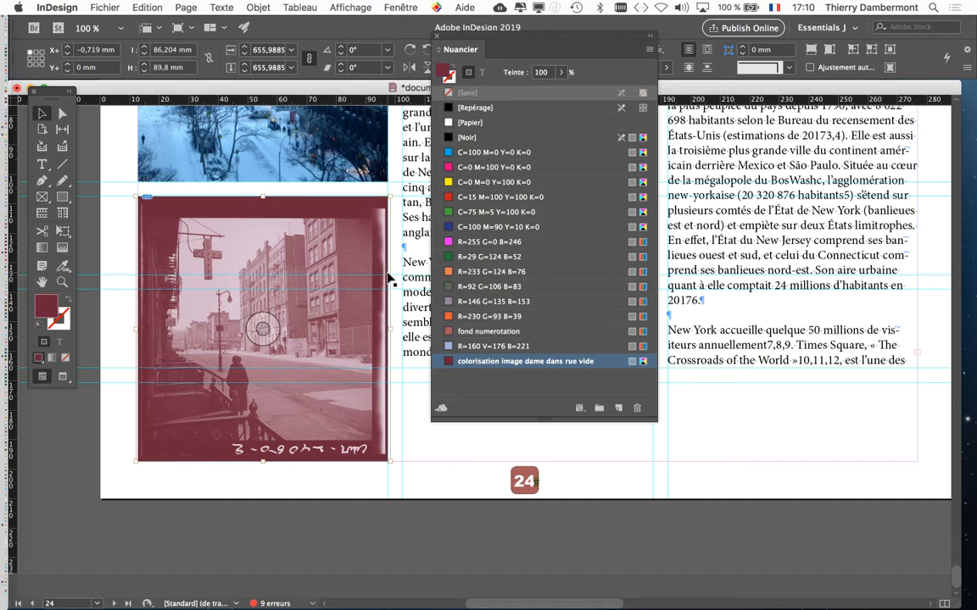
key("super+minus")
left_click_drag(506, 43, 706, 135)
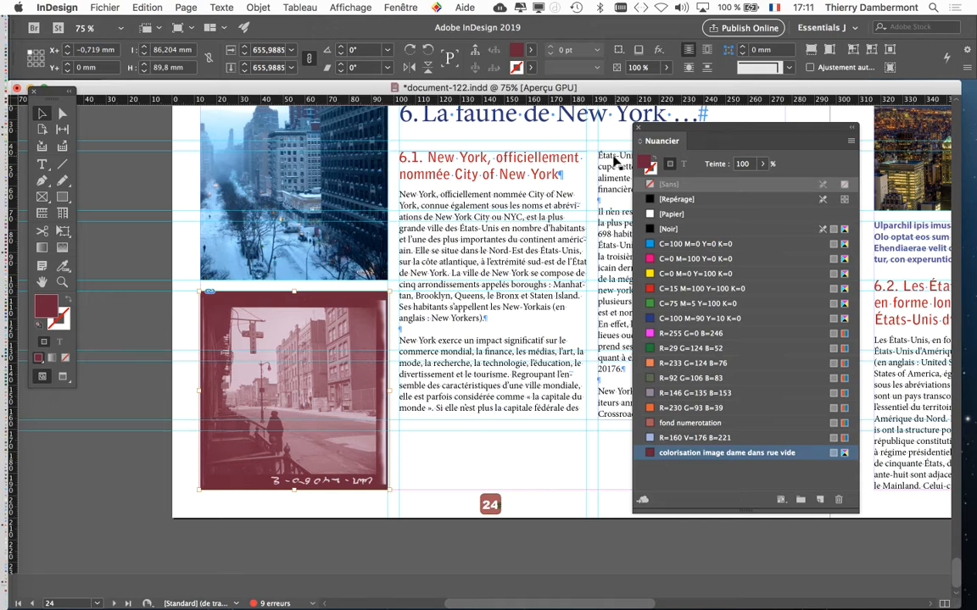
left_click_drag(689, 130, 558, 79)
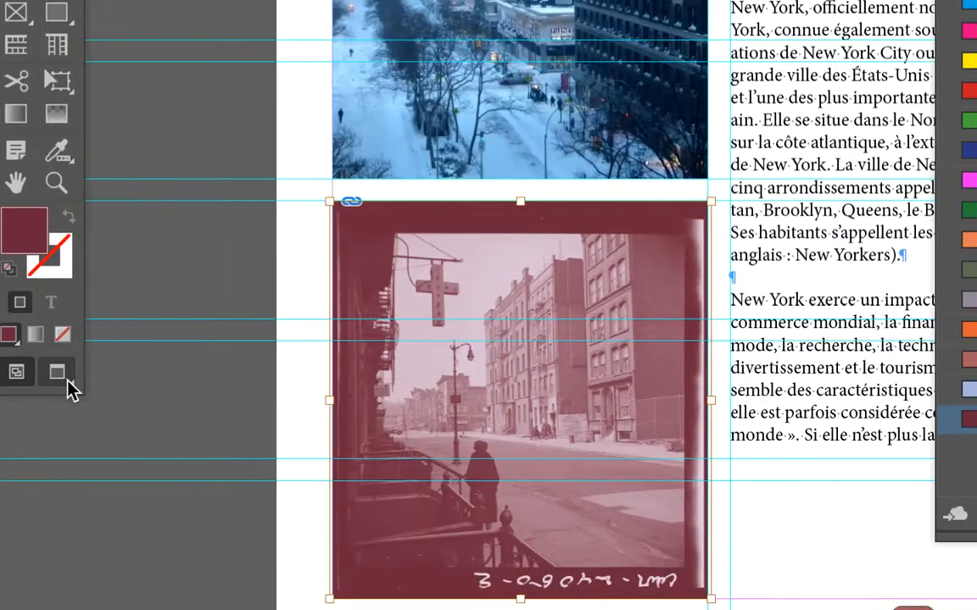
left_click(65, 379)
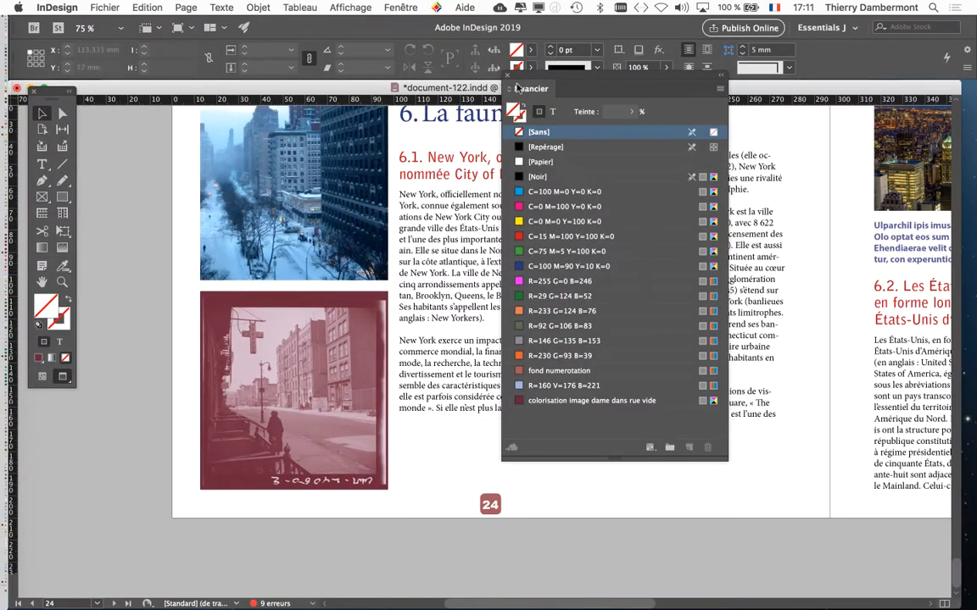
Edit the "colorisation image dame dans rue vide" swatch with live preview, setting cyan to 86%, magenta to 80% and yellow to 29%
left_click_drag(562, 78, 733, 123)
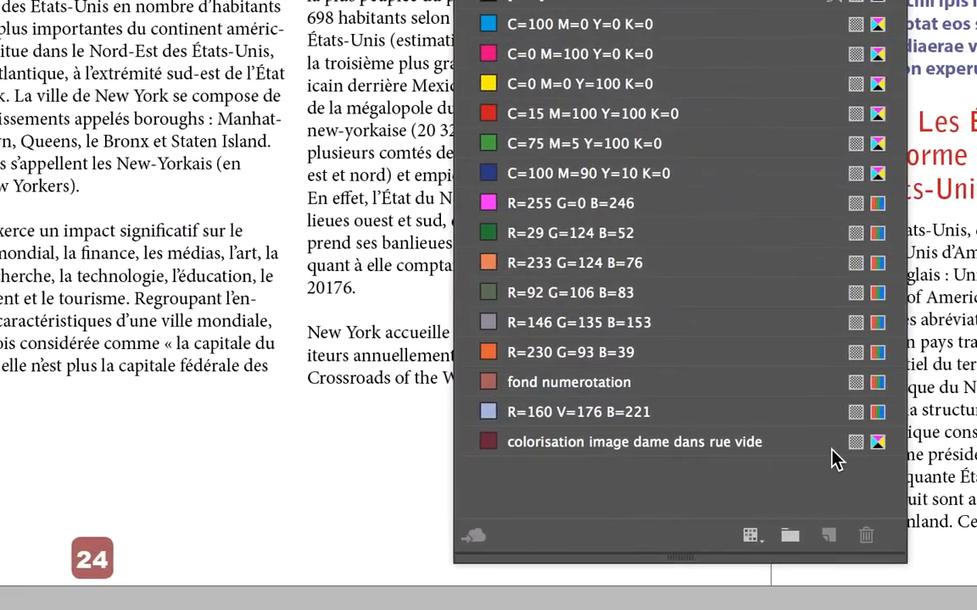
left_click(846, 450)
double_click(827, 456)
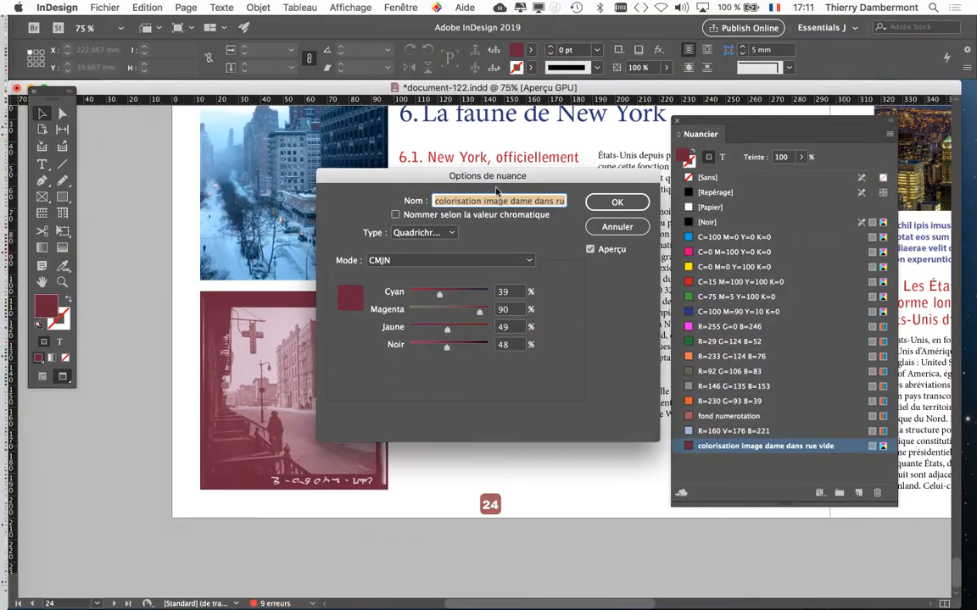
left_click_drag(423, 158, 735, 75)
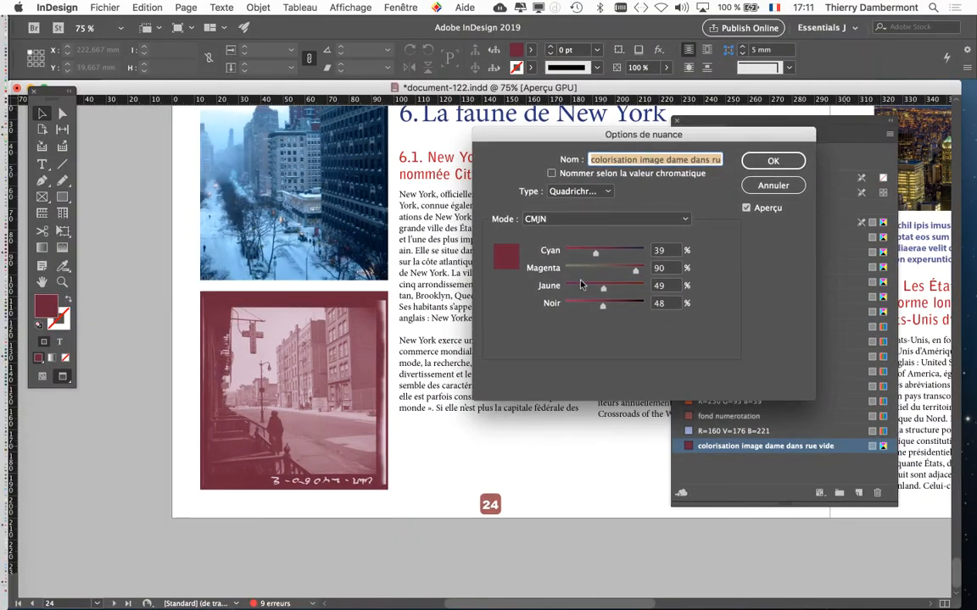
left_click(584, 271)
left_click(635, 252)
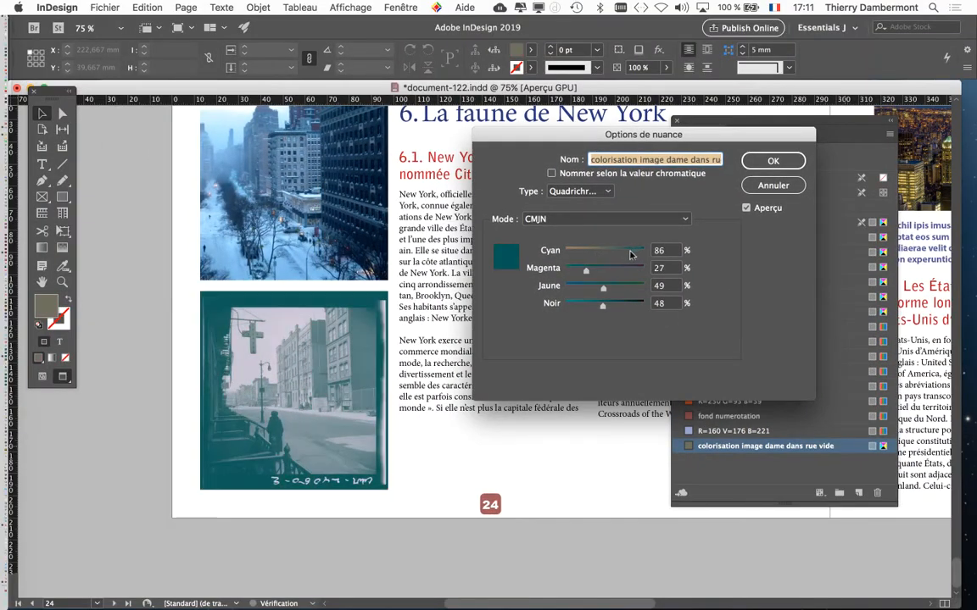
left_click(629, 270)
left_click(629, 288)
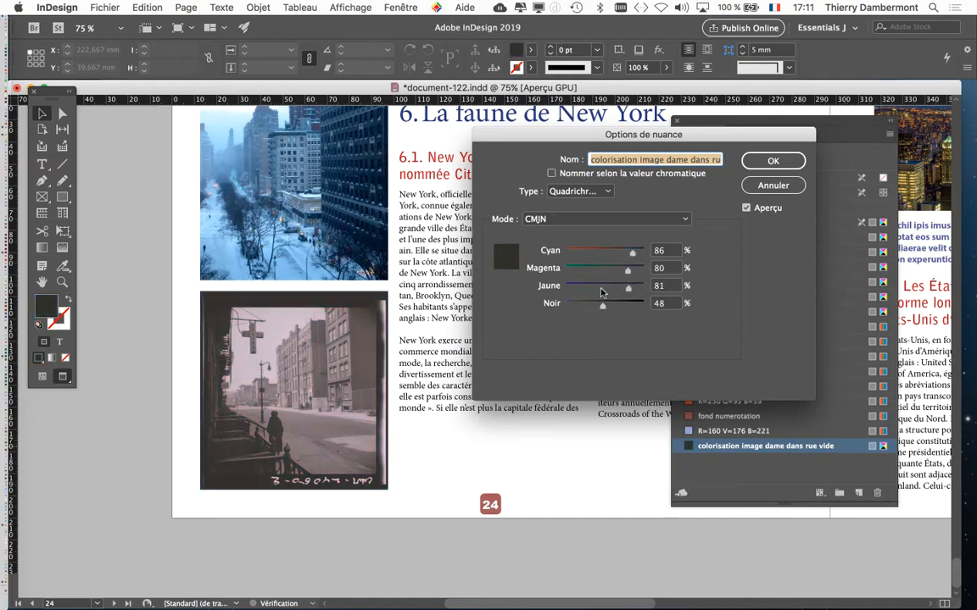
left_click(586, 288)
left_click(587, 288)
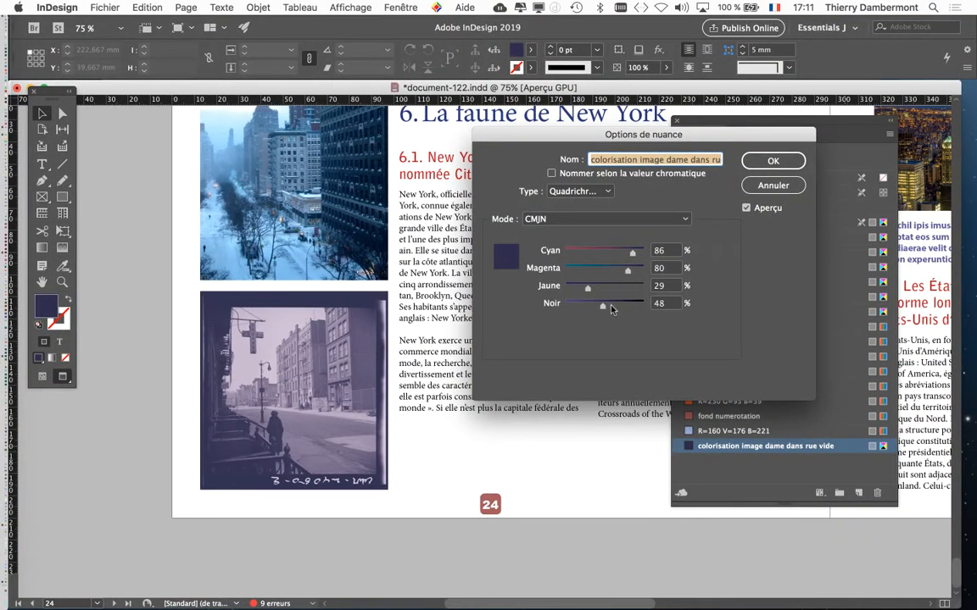
Set the swatch to cyan 54%, magenta 80%, yellow 14% and black 100%, and apply the change to the street photo
left_click_drag(612, 311, 646, 306)
mouse_move(596, 270)
left_mouse_down()
mouse_move(585, 252)
mouse_move(607, 253)
left_mouse_up()
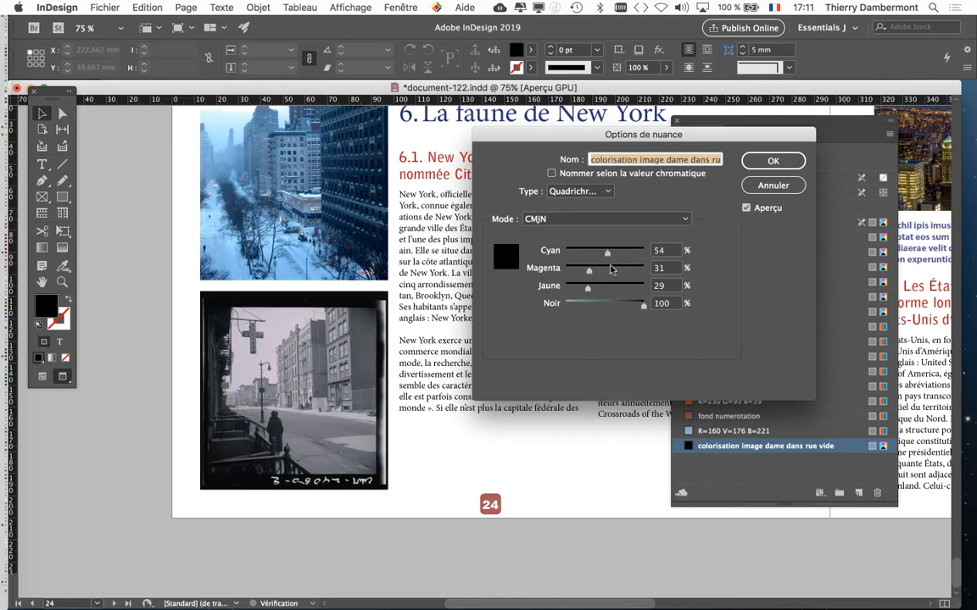
left_click(620, 269)
left_click_drag(587, 287, 575, 288)
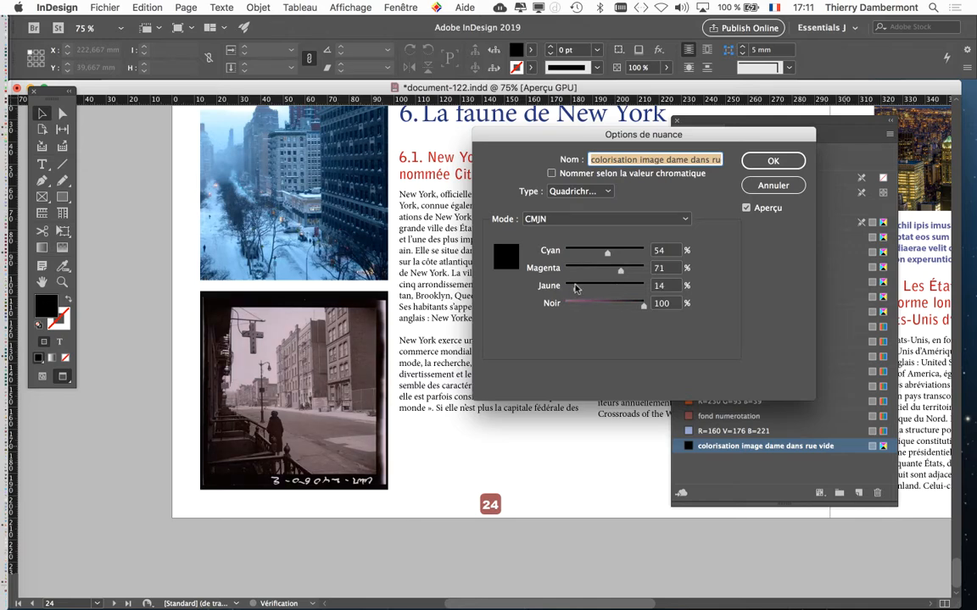
left_click(581, 269)
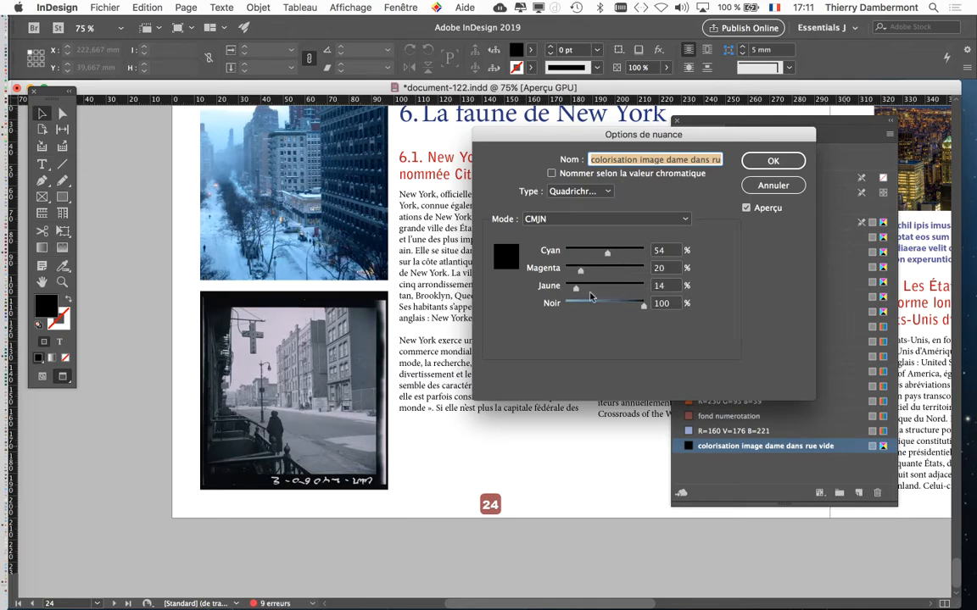
left_click(628, 270)
left_click(619, 306)
left_click_drag(619, 306, 689, 304)
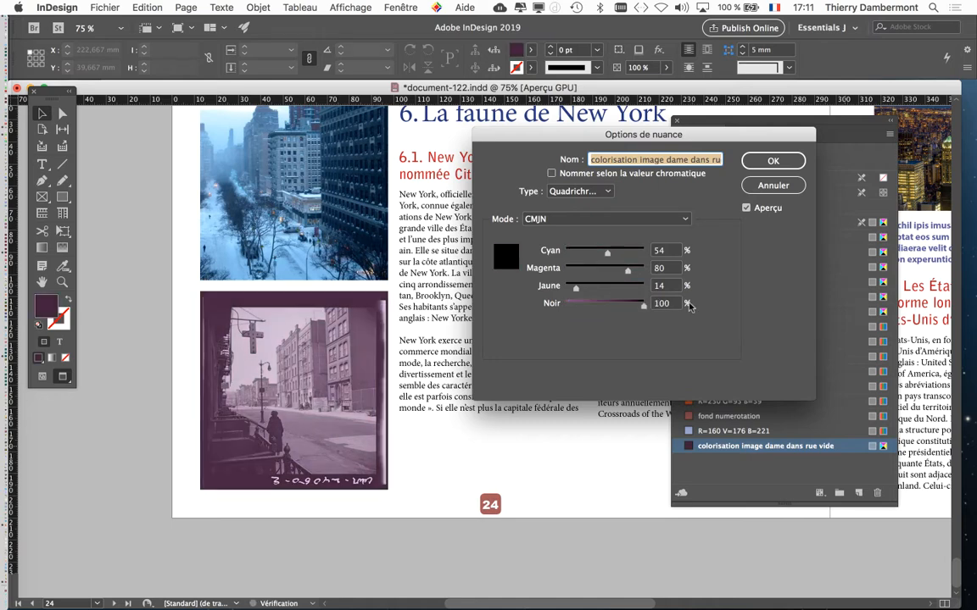
left_click(758, 166)
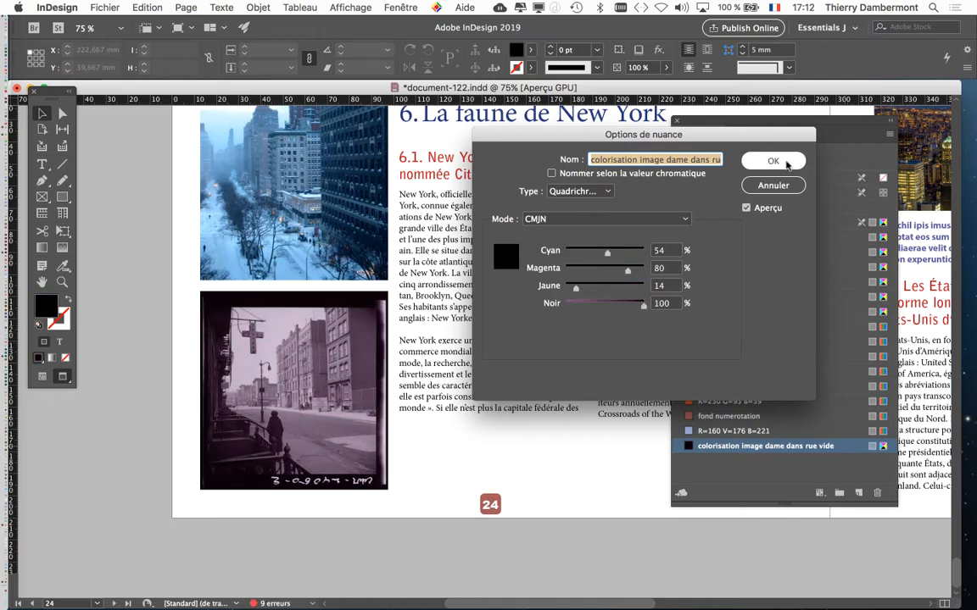
Edit the "colorisation image dame dans rue vide" swatch again, setting cyan to 87%, magenta to 84% and yellow to 64%
scroll(275, 434, "up", 2)
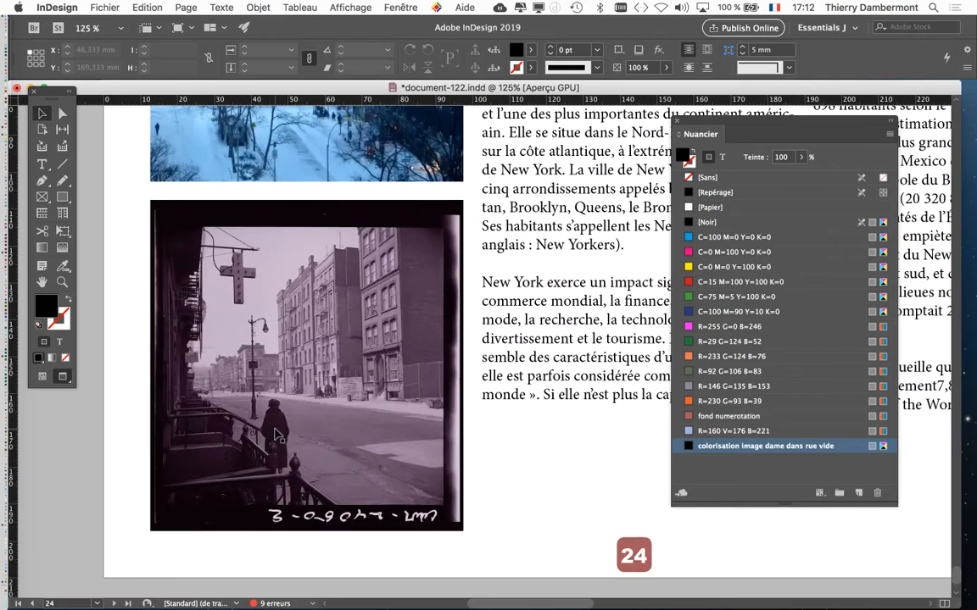
double_click(837, 449)
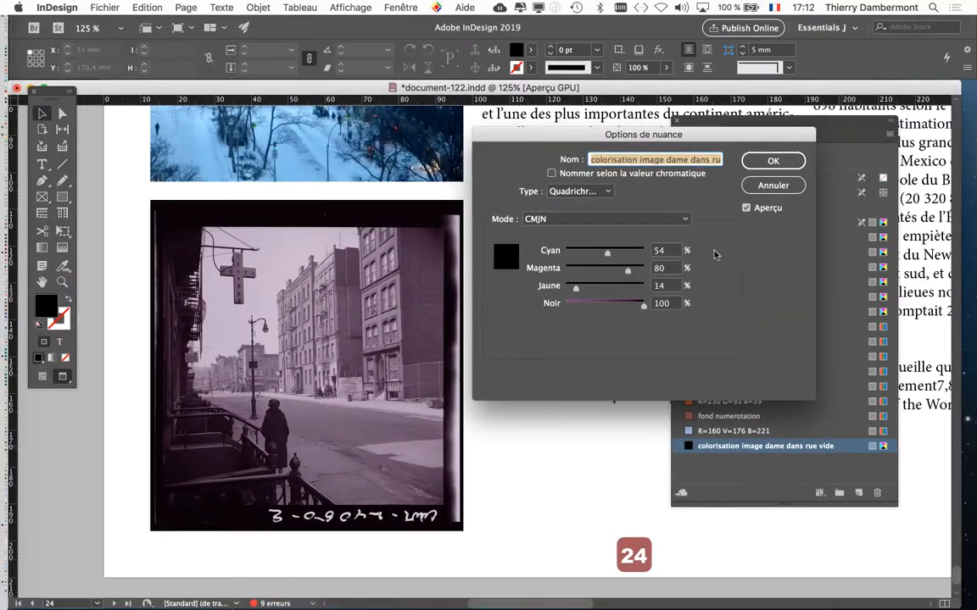
left_click_drag(608, 252, 596, 252)
left_click(591, 269)
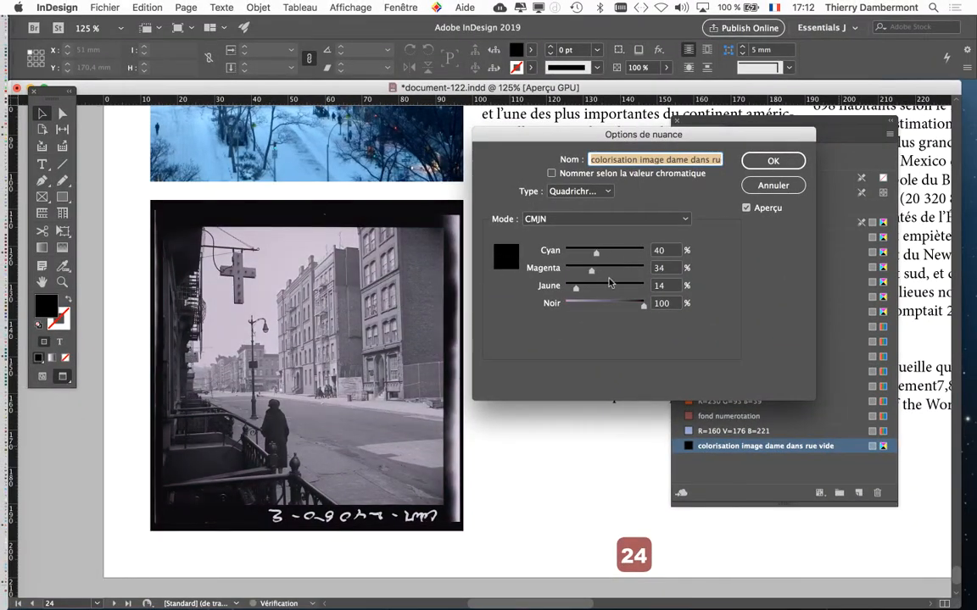
left_click(616, 287)
left_click(632, 270)
left_click(633, 251)
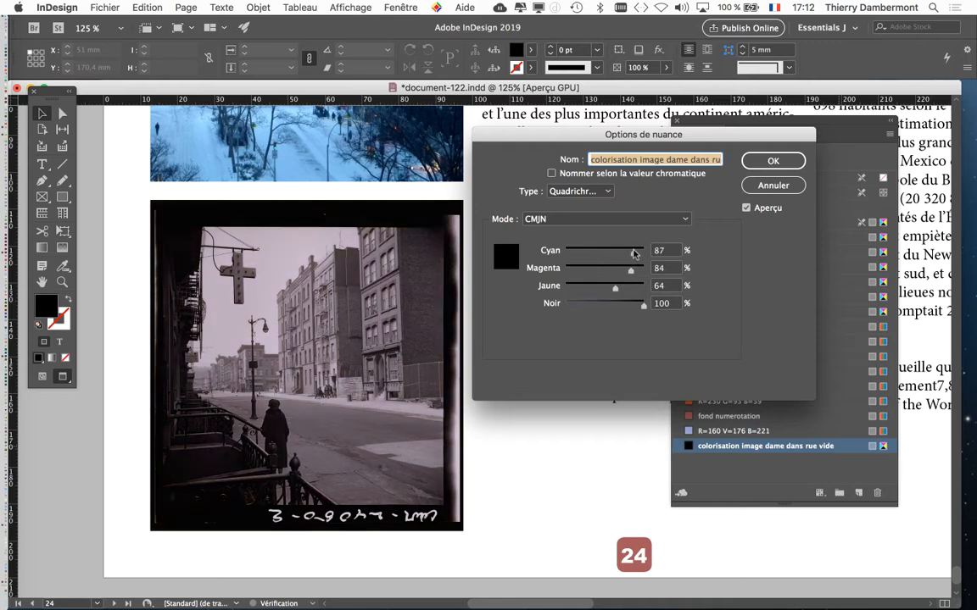
Shift the photo's tint to blue-green by setting magenta to 5% and reducing yellow, and confirm the swatch change
left_click(569, 270)
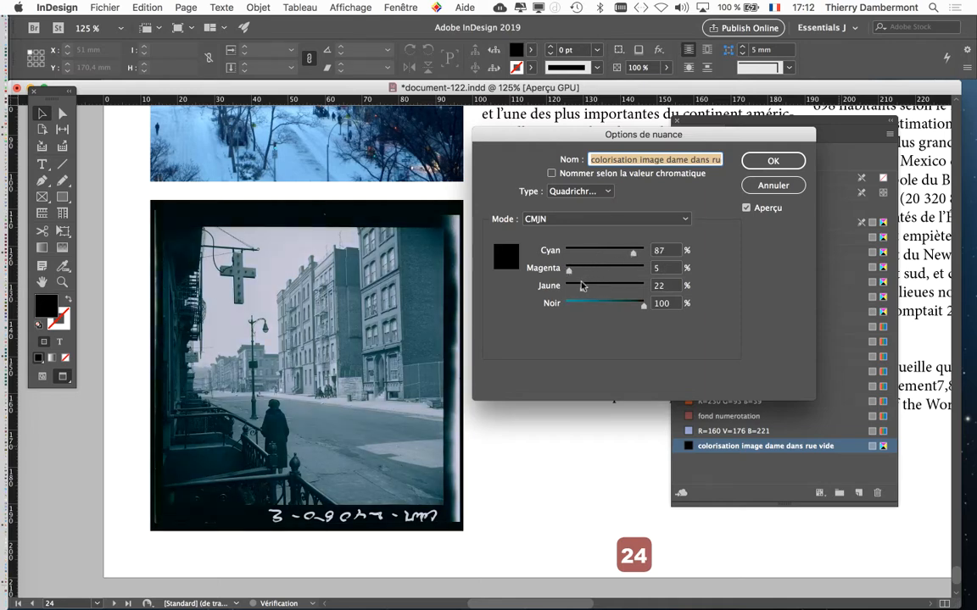
left_click(569, 286)
left_click_drag(573, 285, 575, 286)
left_click(747, 166)
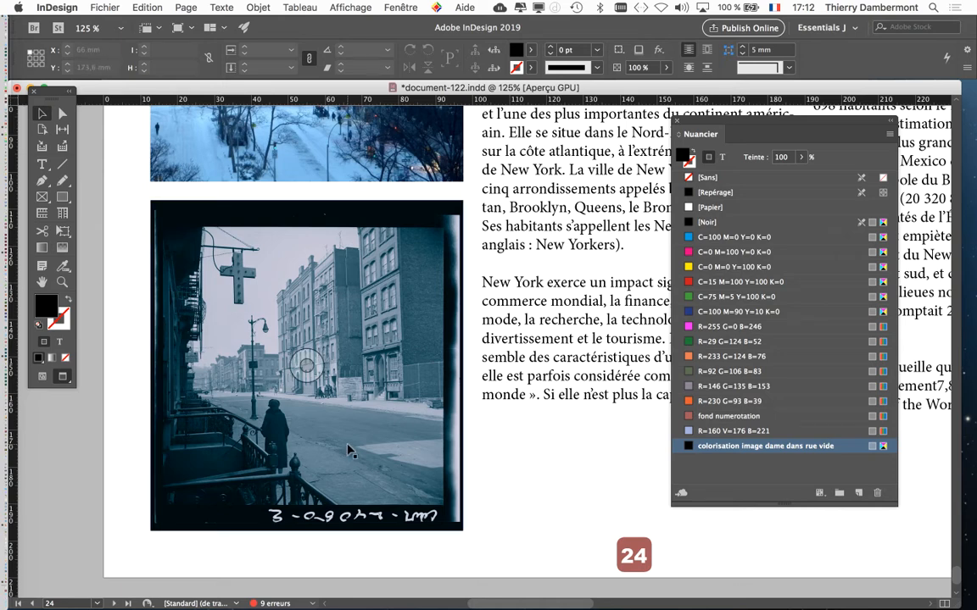
Save the layout as a new version named document-123.indd in the Dossier document-121 folder
key("super+minus")
key("super+minus")
key("super+minus")
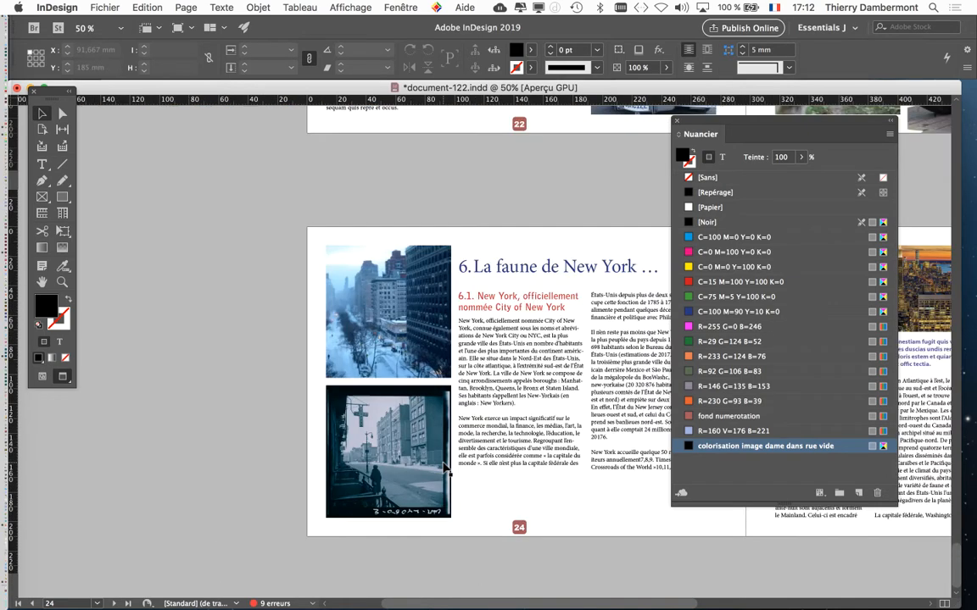
scroll(257, 336, "right", 5)
scroll(350, 407, "right", 3)
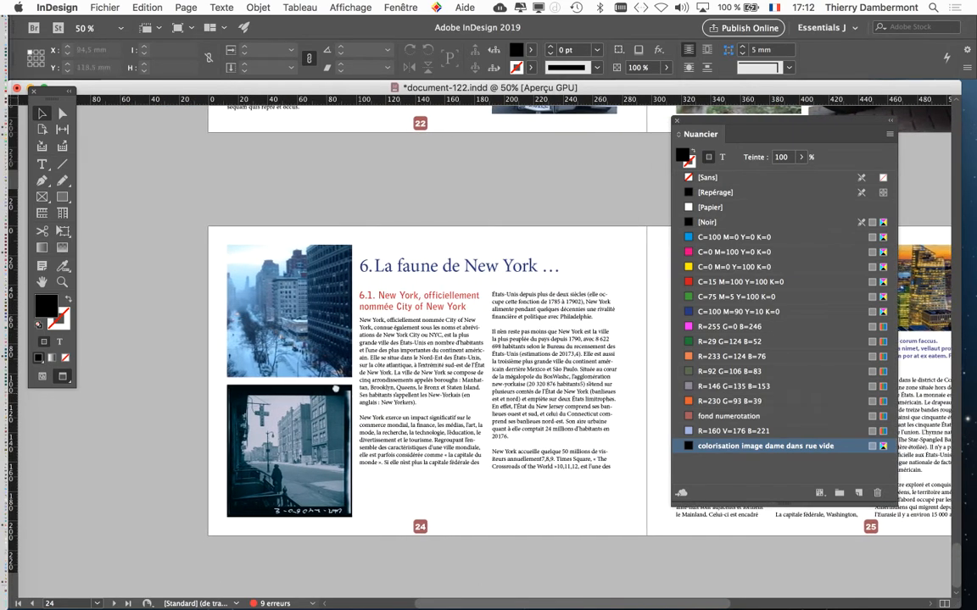
left_click(105, 7)
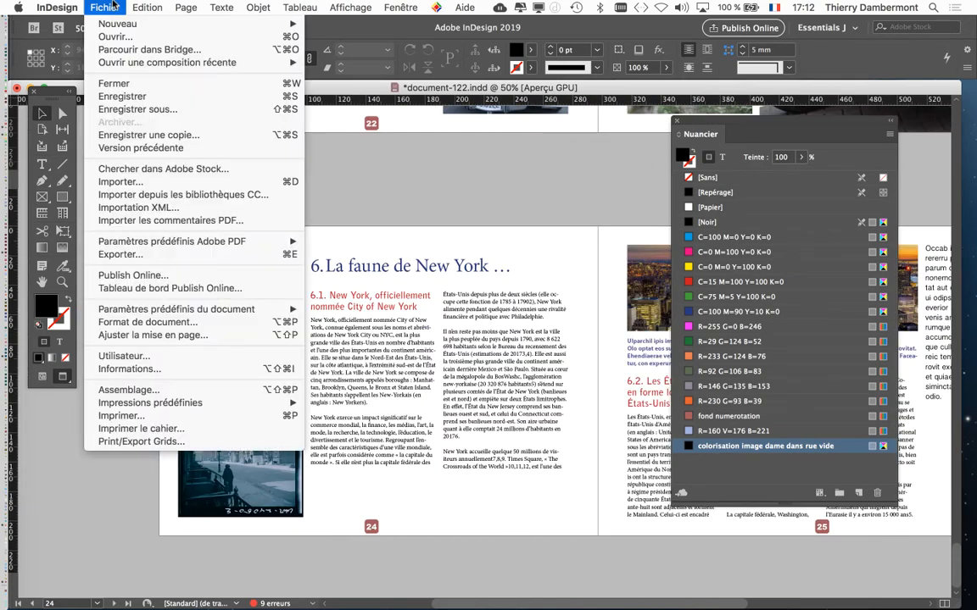
left_click(133, 110)
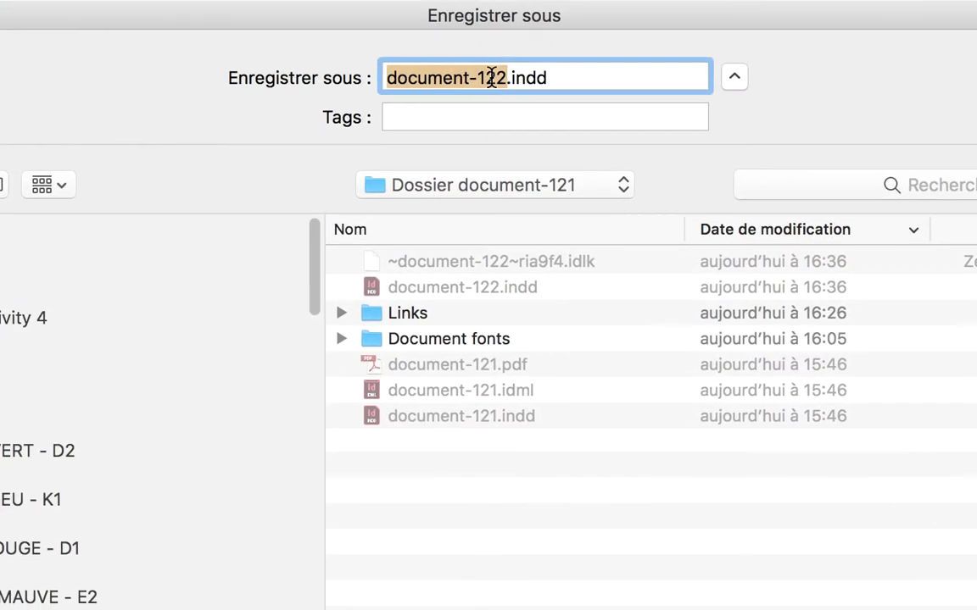
left_click(491, 77)
key("BackSpace")
type("3")
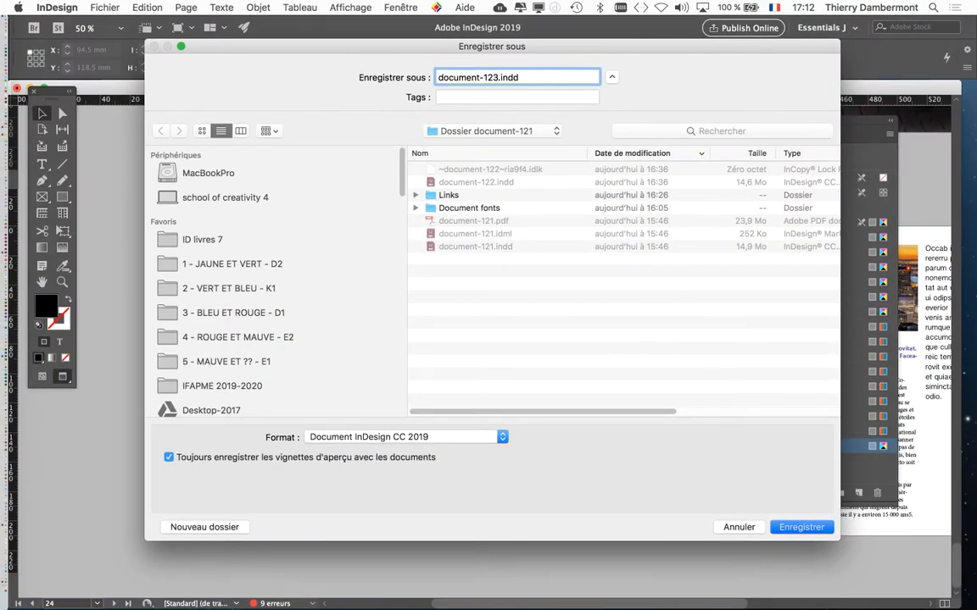
key("Return")
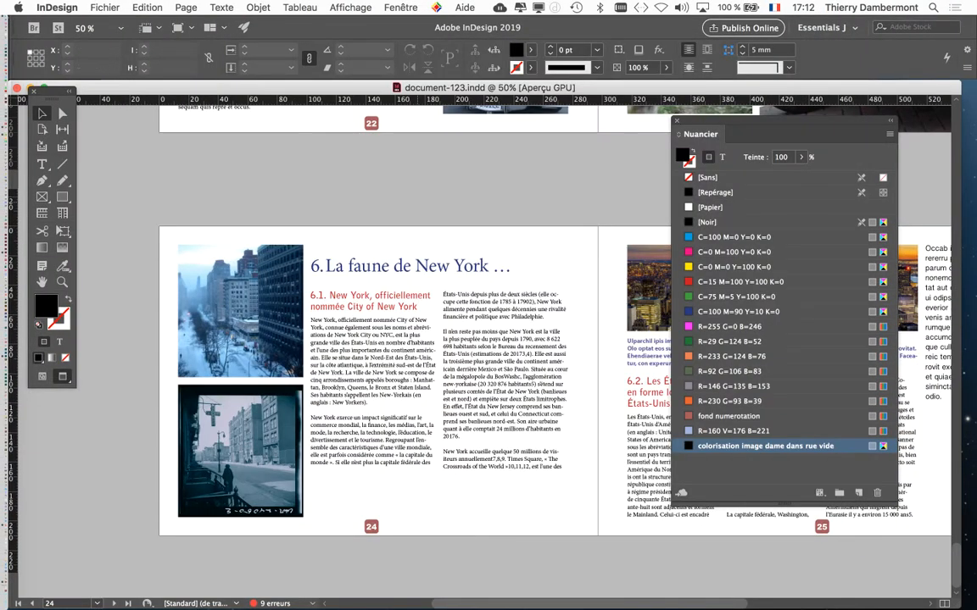